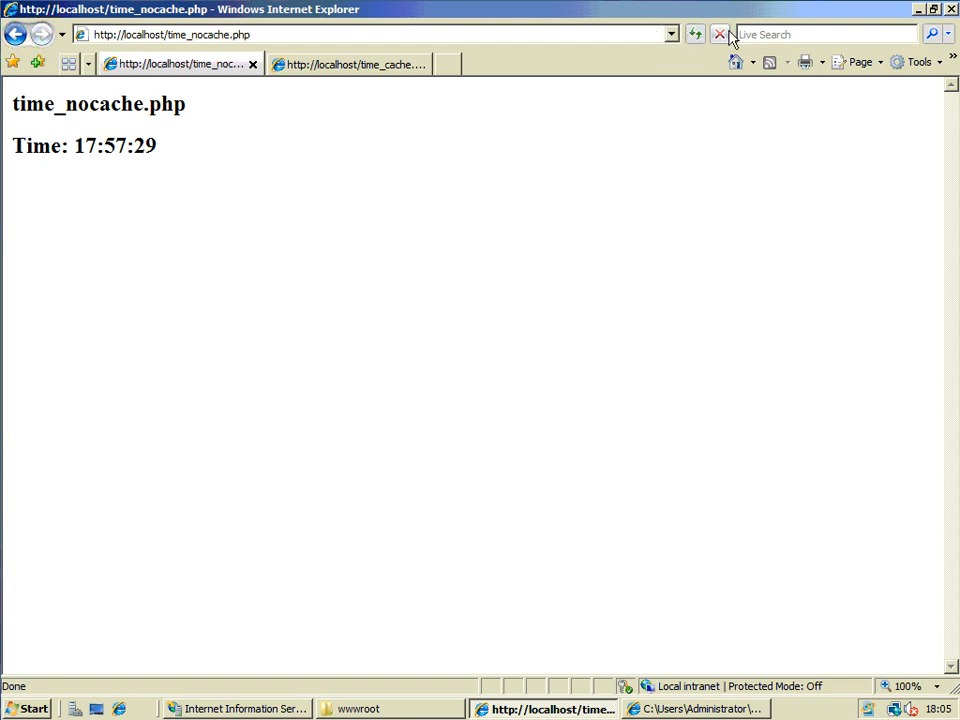
- Reload the time_nocache.php page and highlight its heading
click(696, 40)
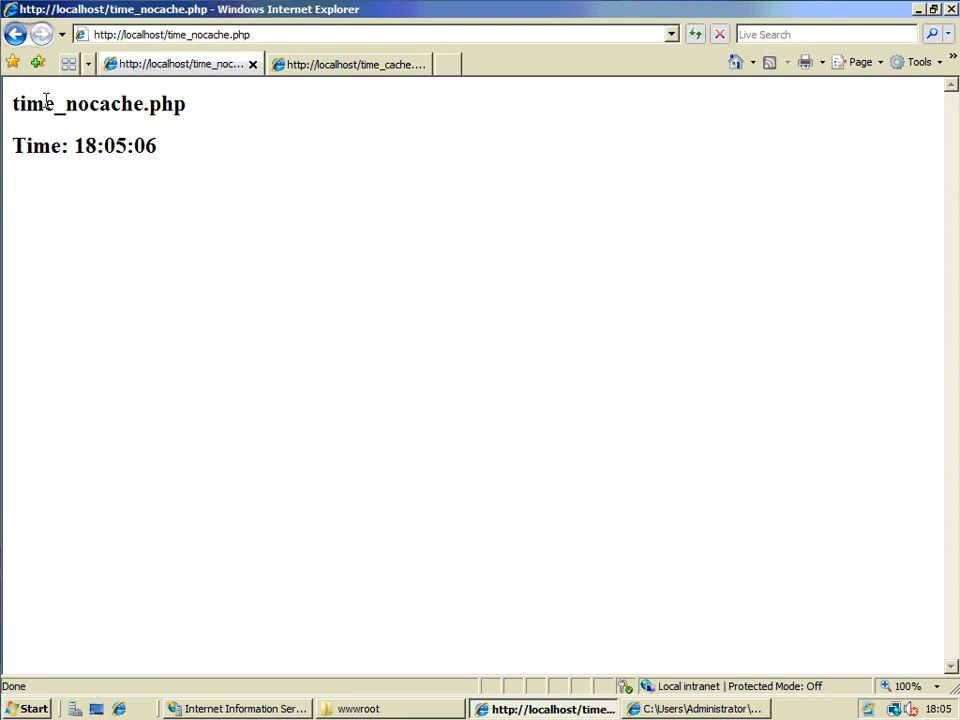
double_click(101, 100)
drag(101, 100, 181, 95)
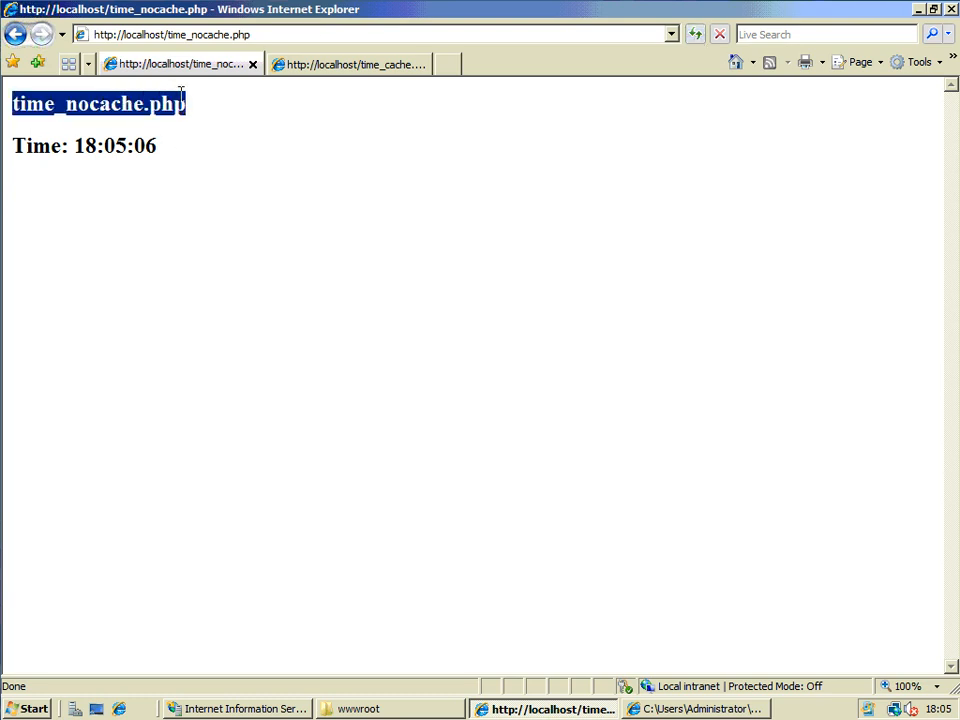
click(236, 161)
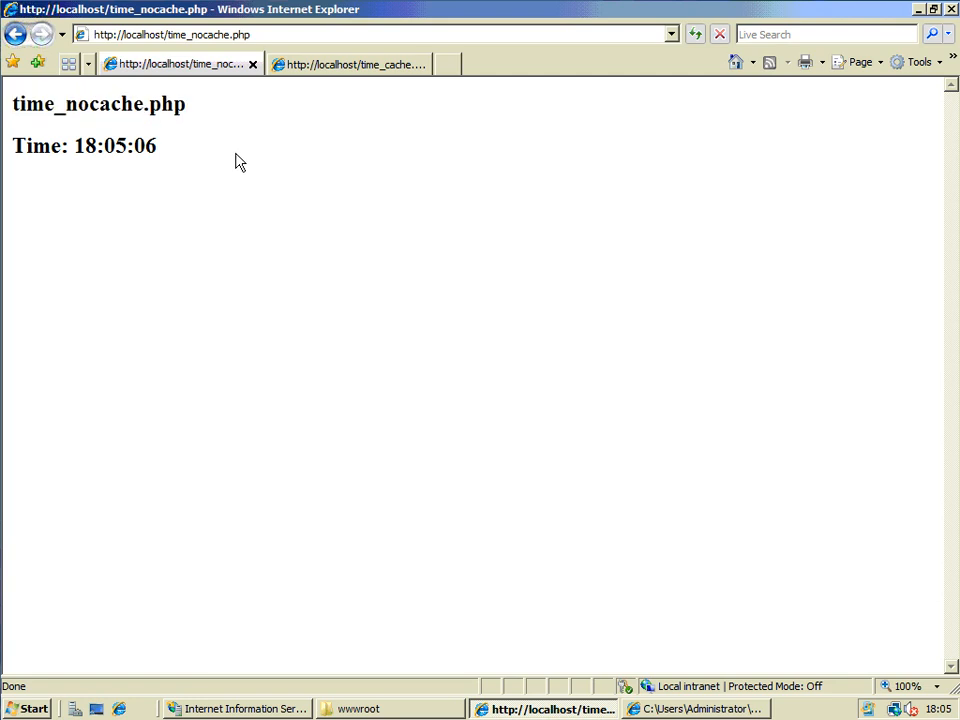
- Reload time_nocache.php repeatedly to check whether the displayed time updates on every request
click(694, 36)
click(694, 38)
click(694, 36)
click(694, 36)
click(694, 37)
click(694, 37)
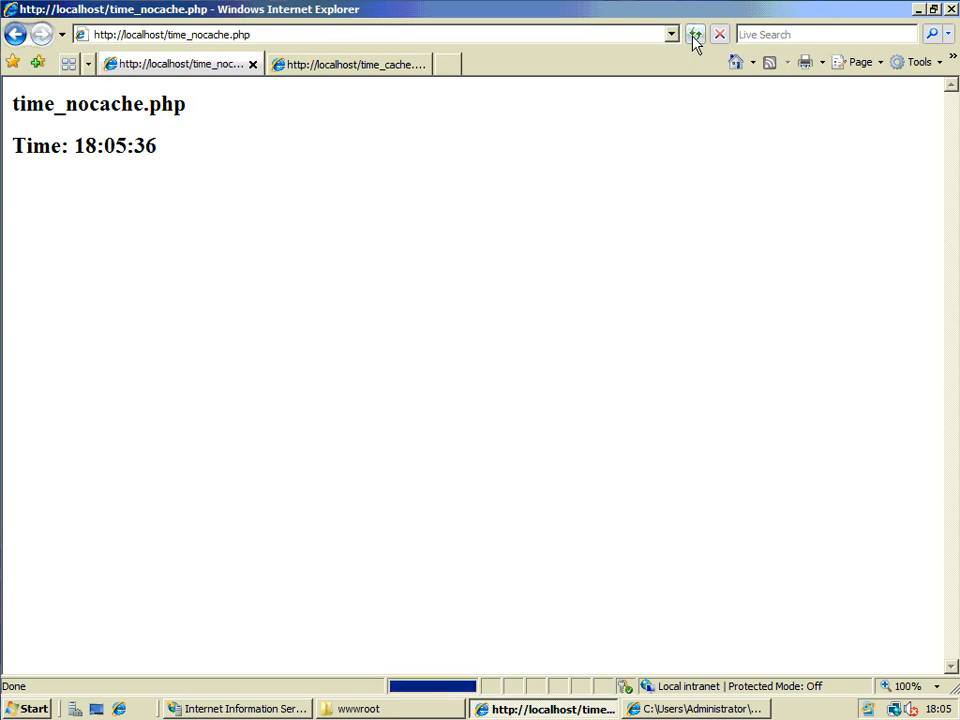
click(694, 37)
click(694, 37)
click(694, 37)
click(694, 37)
click(694, 37)
click(694, 37)
click(694, 37)
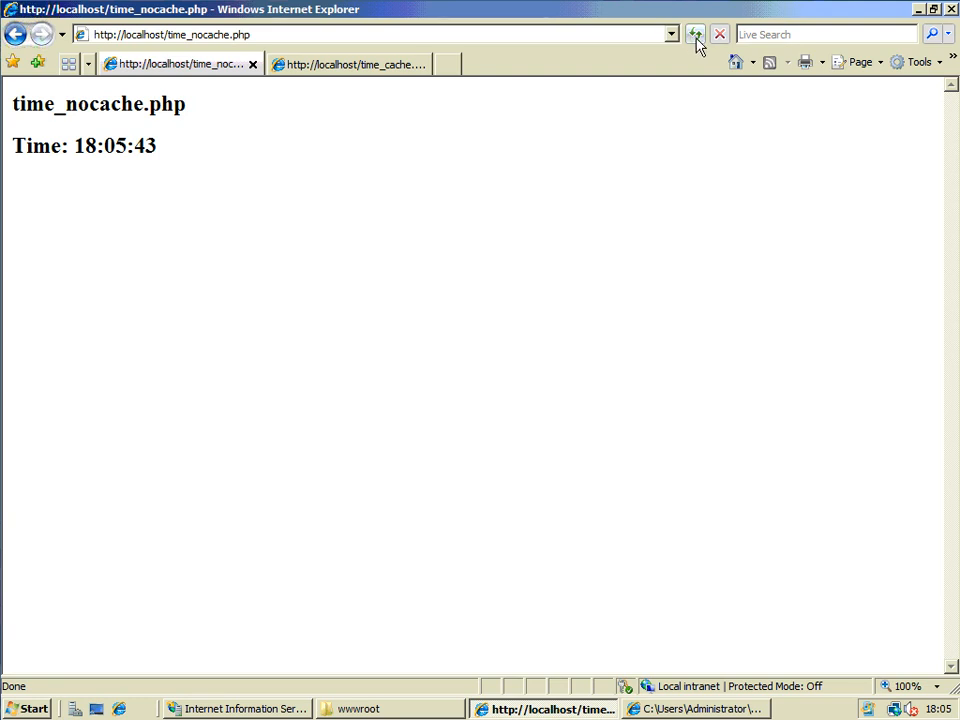
click(696, 39)
click(696, 39)
click(696, 39)
- Bring up the time_cache.php page and reload it repeatedly to check whether its time updates
click(317, 65)
click(694, 37)
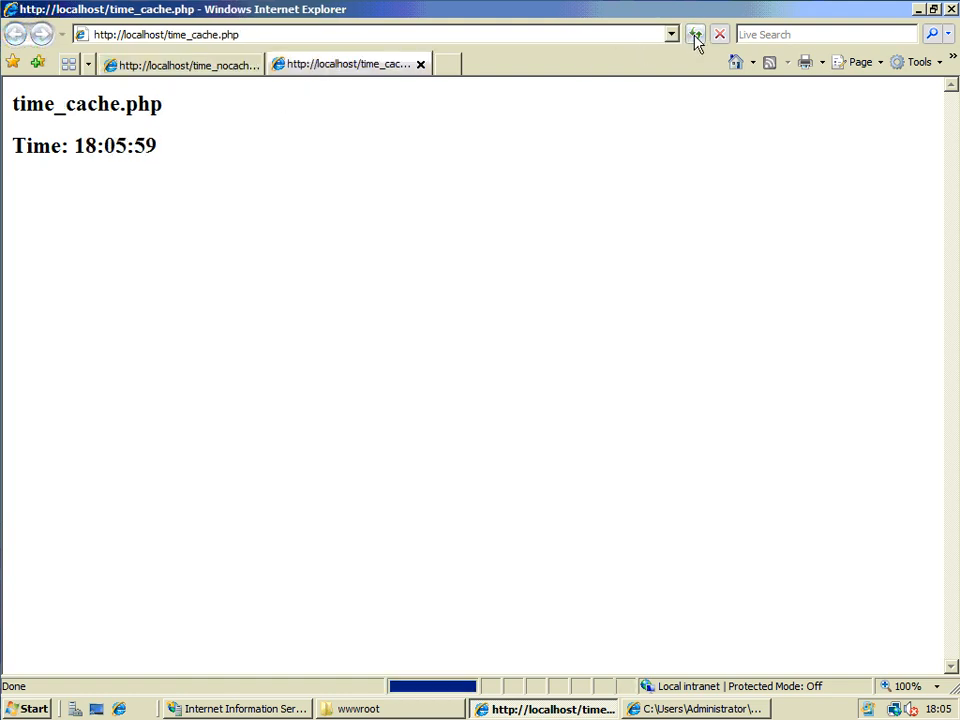
click(695, 38)
click(695, 38)
click(695, 38)
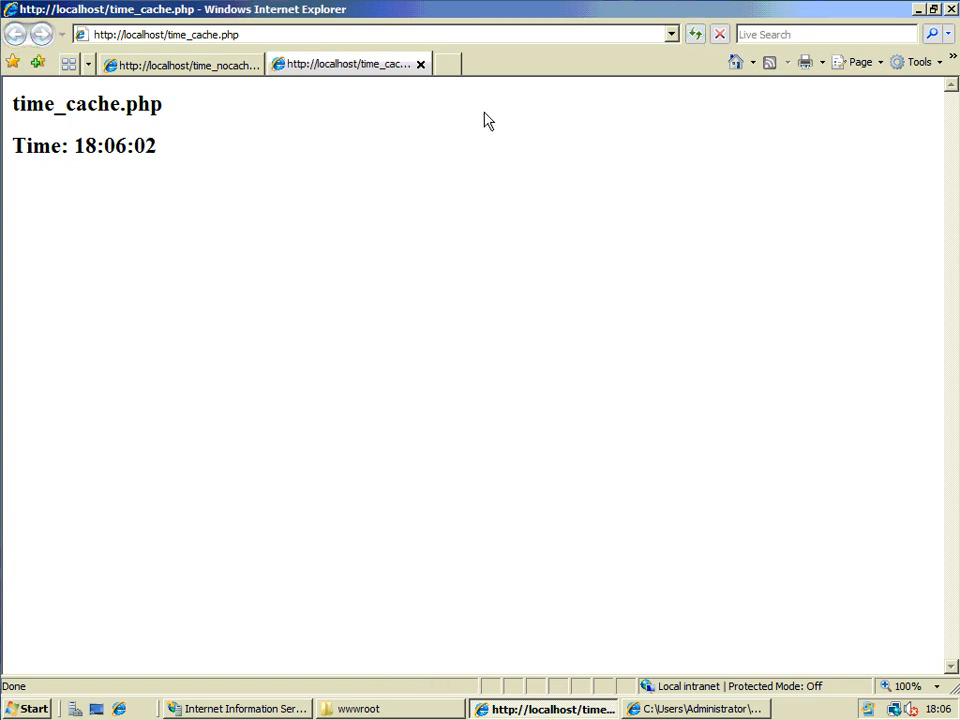
click(698, 36)
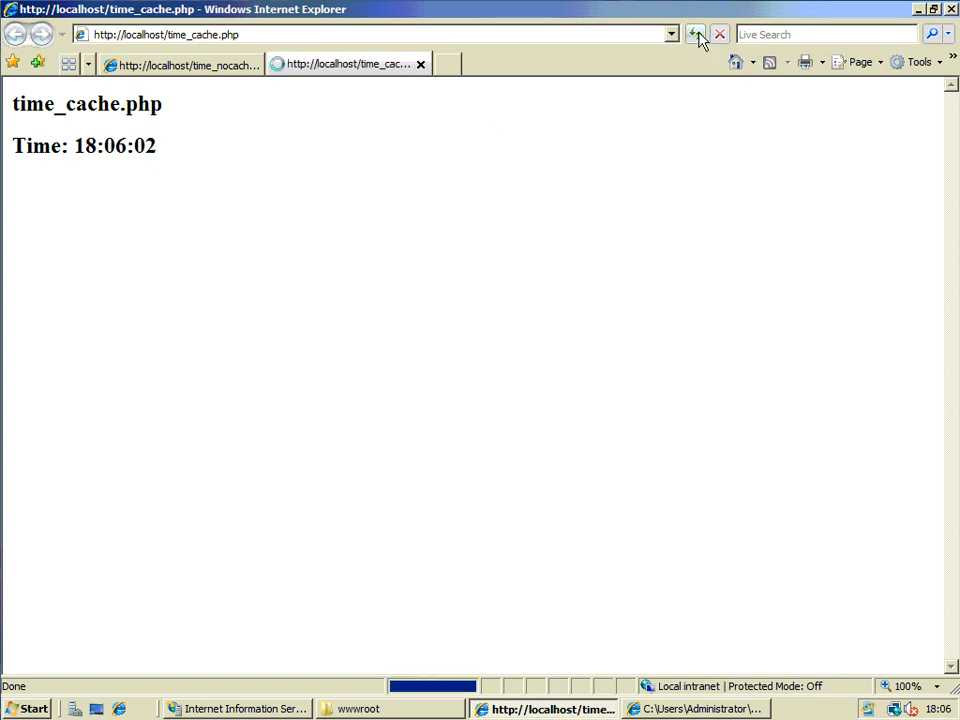
click(698, 36)
click(696, 37)
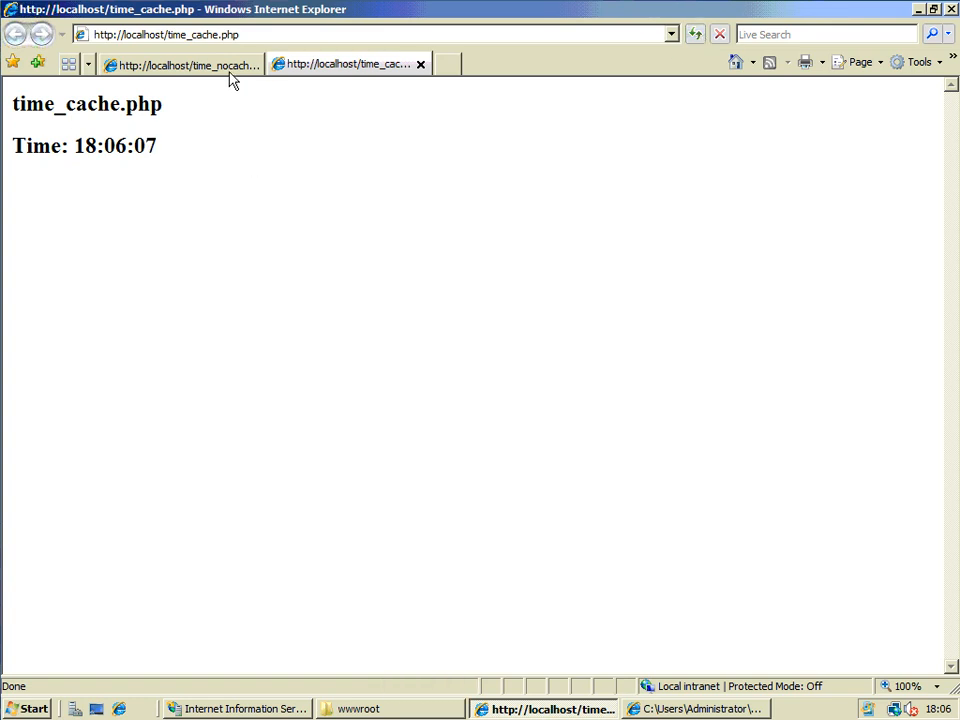
- Return to the time_nocache.php page and switch to IIS Manager
click(176, 62)
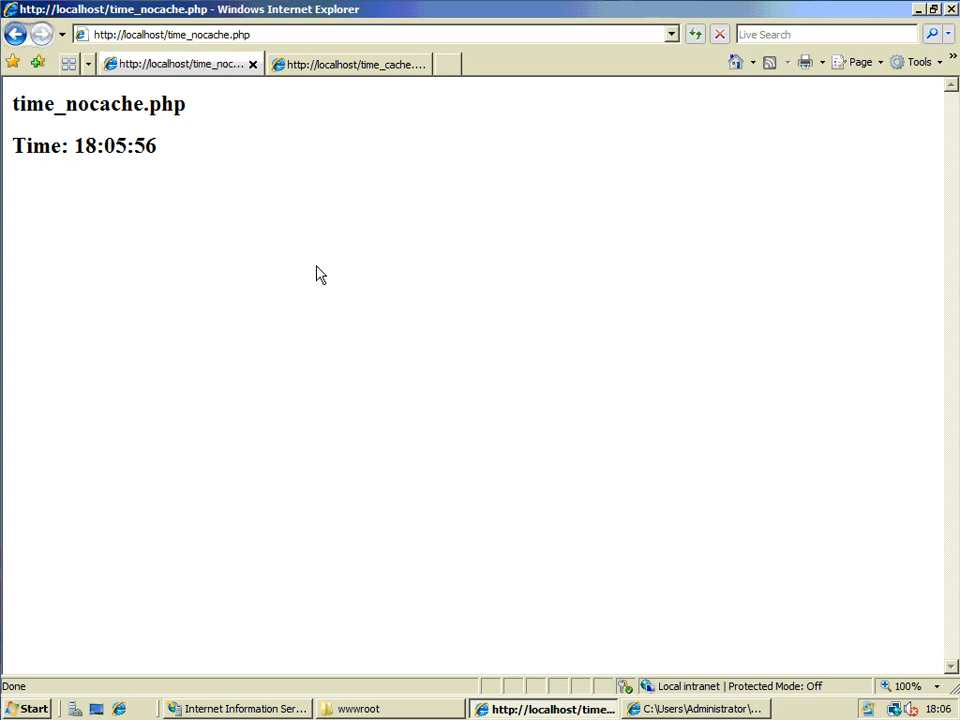
click(230, 708)
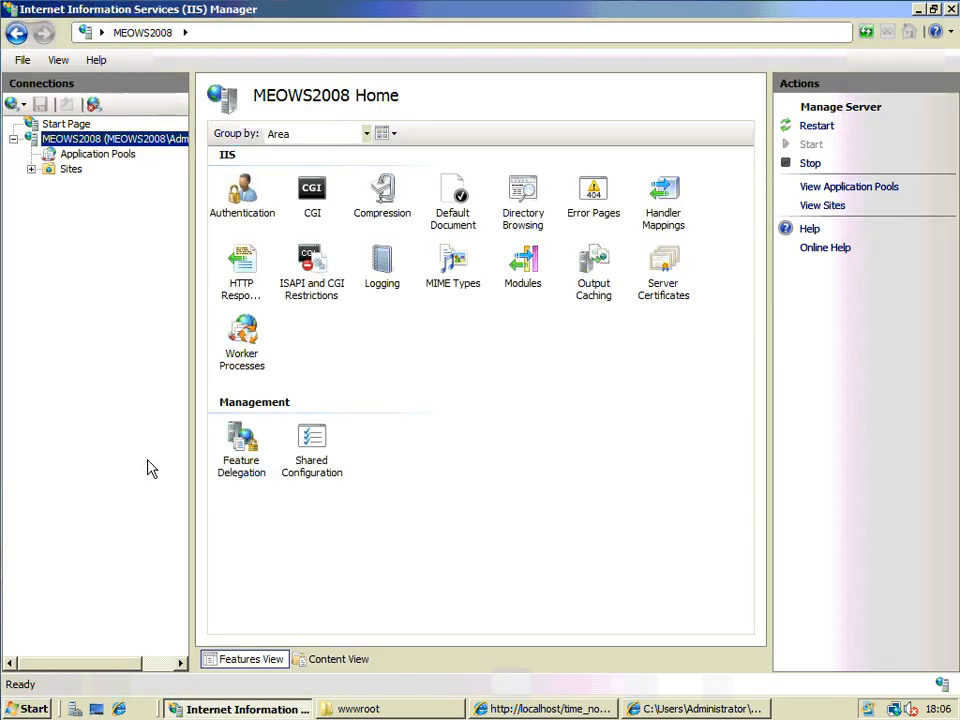
click(31, 708)
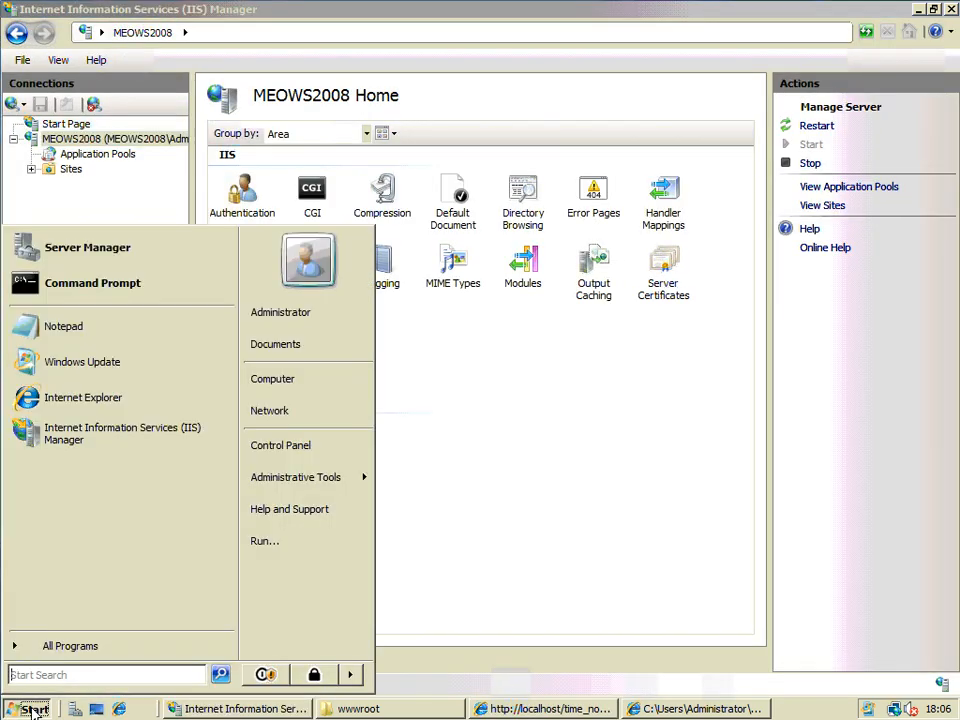
text(iis)
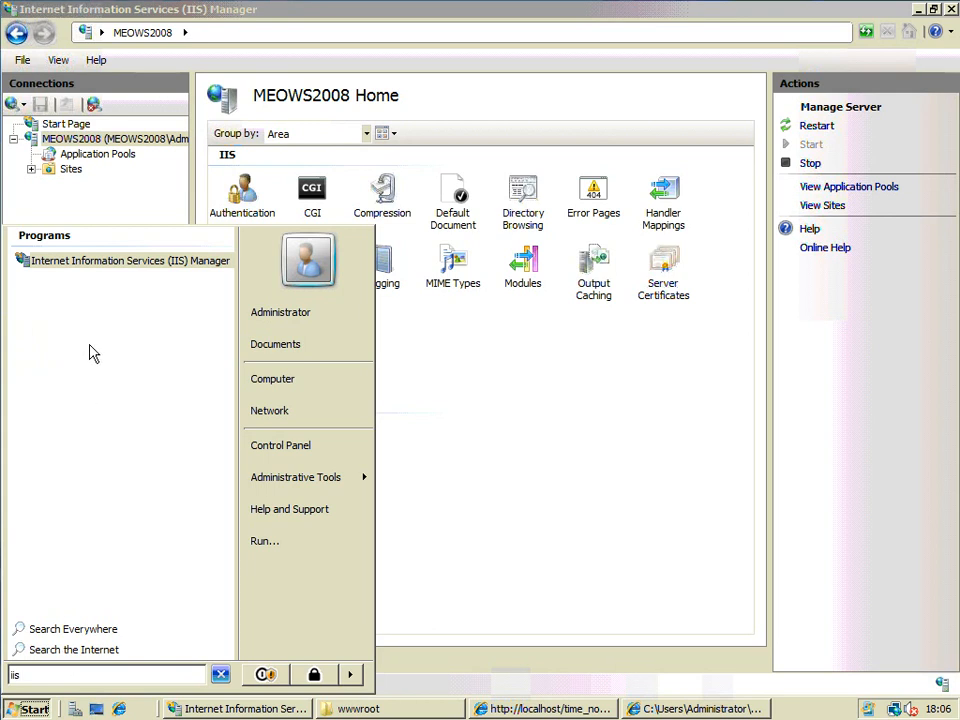
click(296, 18)
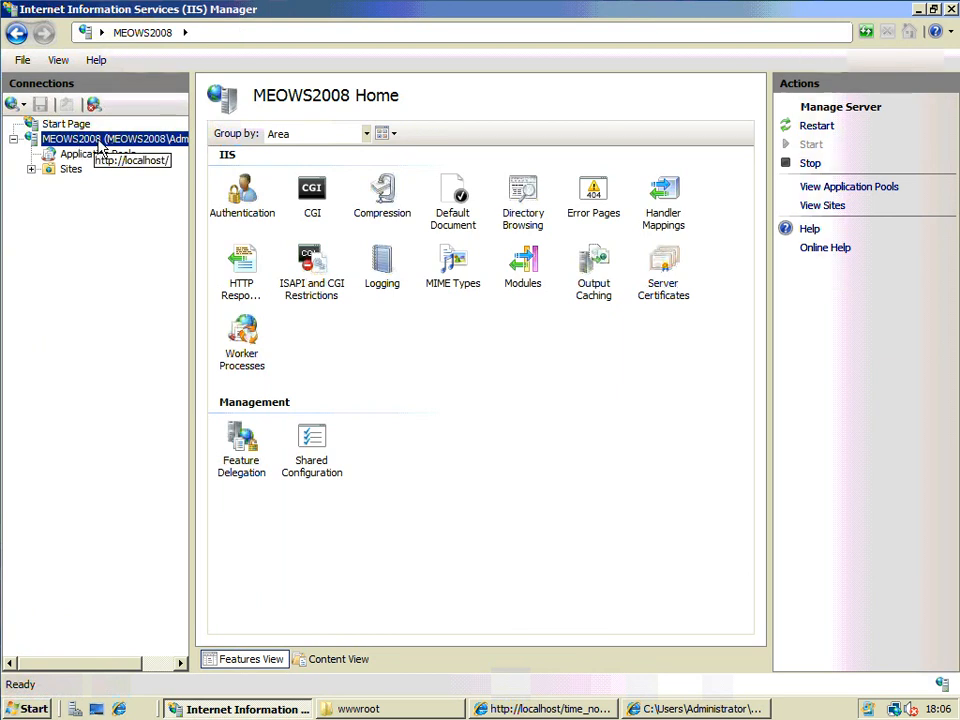
- Open Output Caching for the MEOWS2008 server and start a cache rule for the .php extension with user-mode caching enabled
double_click(593, 270)
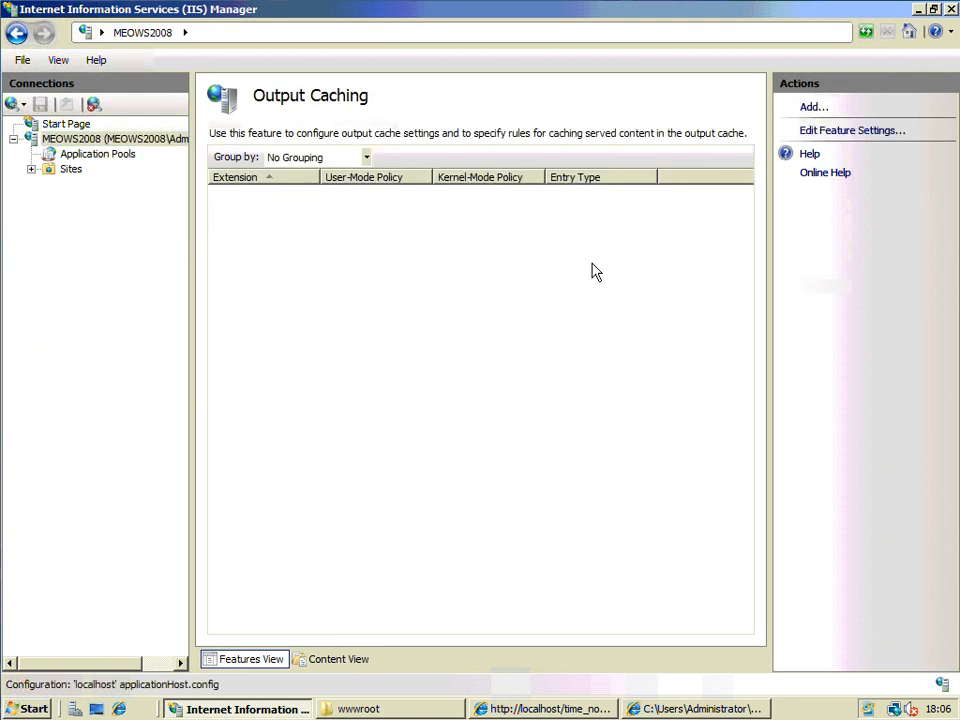
click(810, 110)
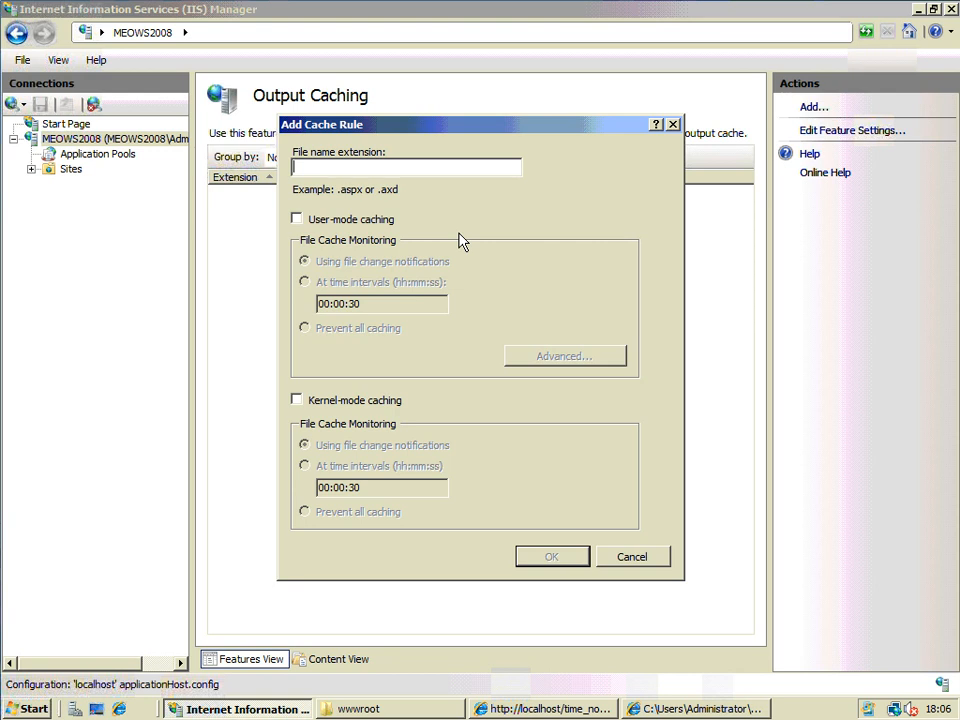
text(.php)
click(323, 222)
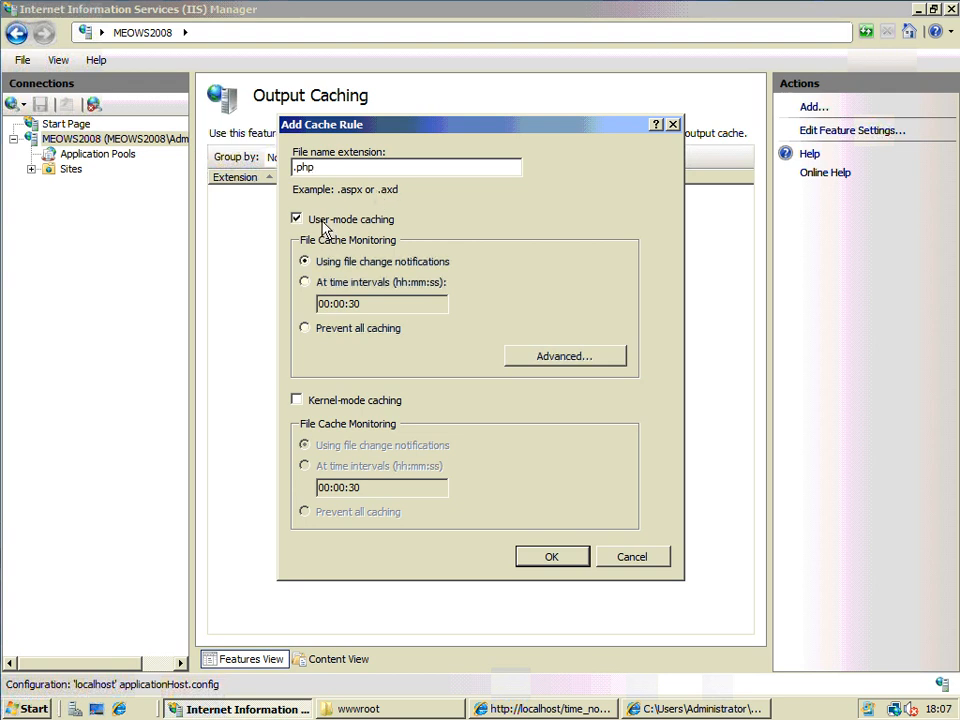
click(545, 363)
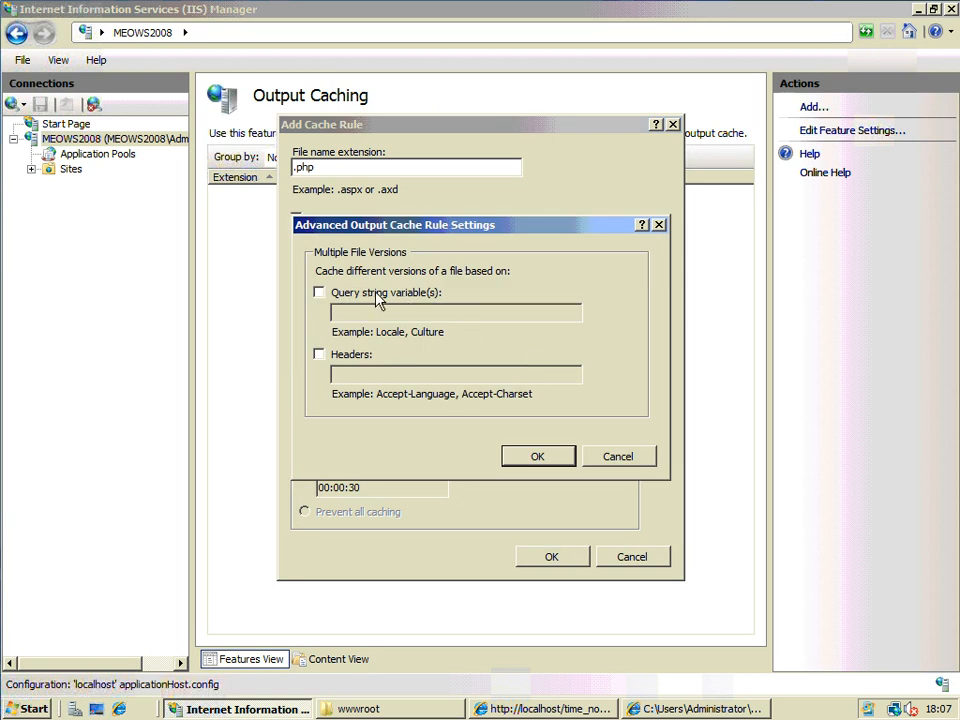
click(343, 293)
click(343, 293)
click(357, 296)
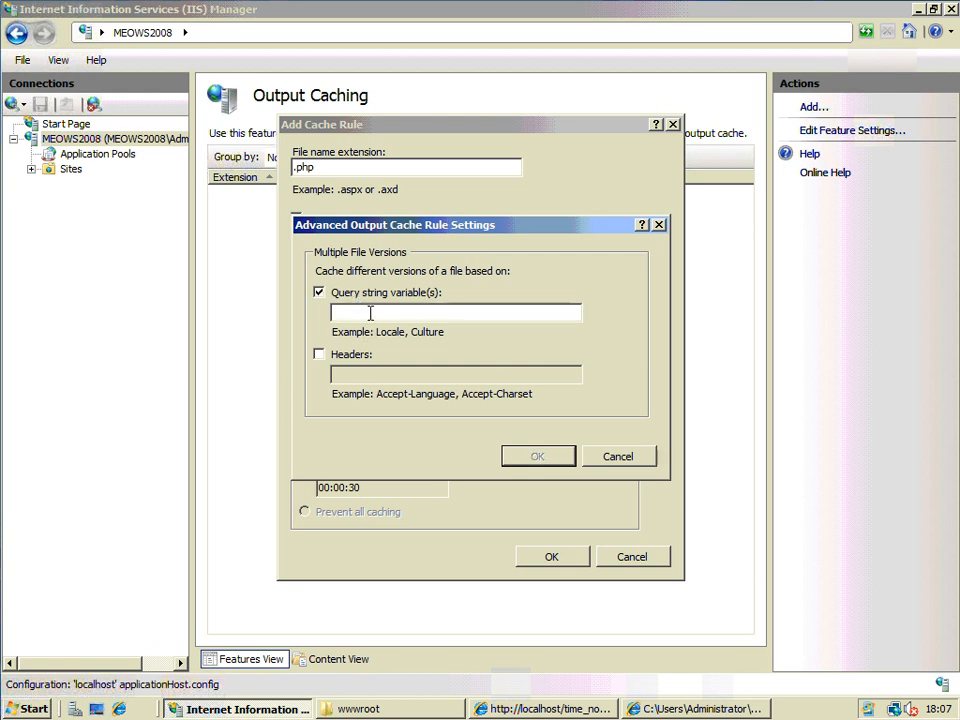
text(Twon)
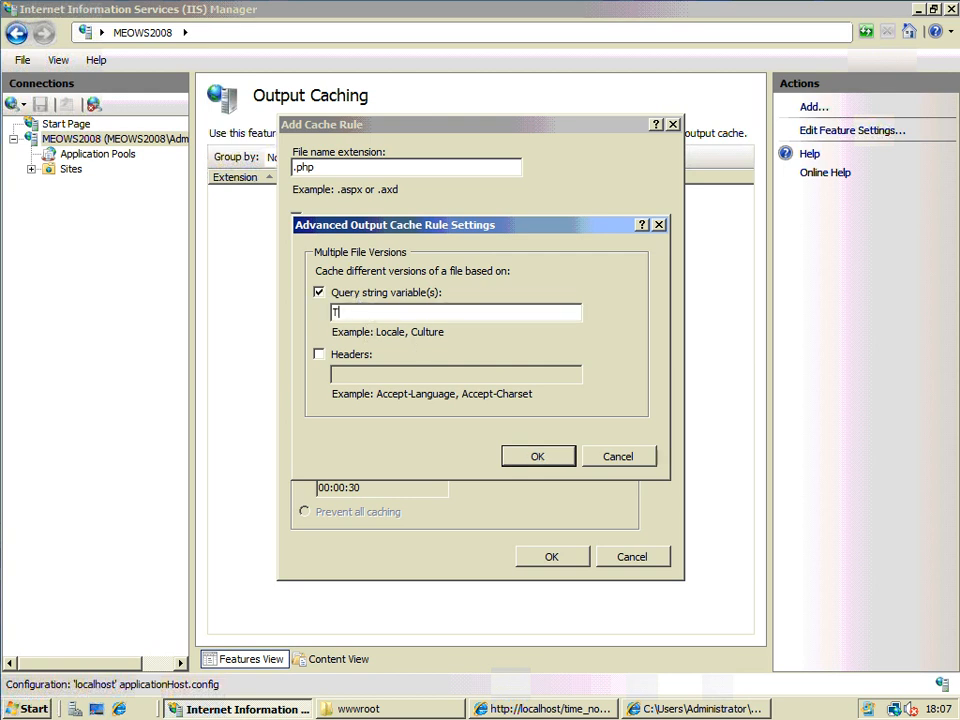
key(BackSpace)
key(BackSpace)
key(BackSpace)
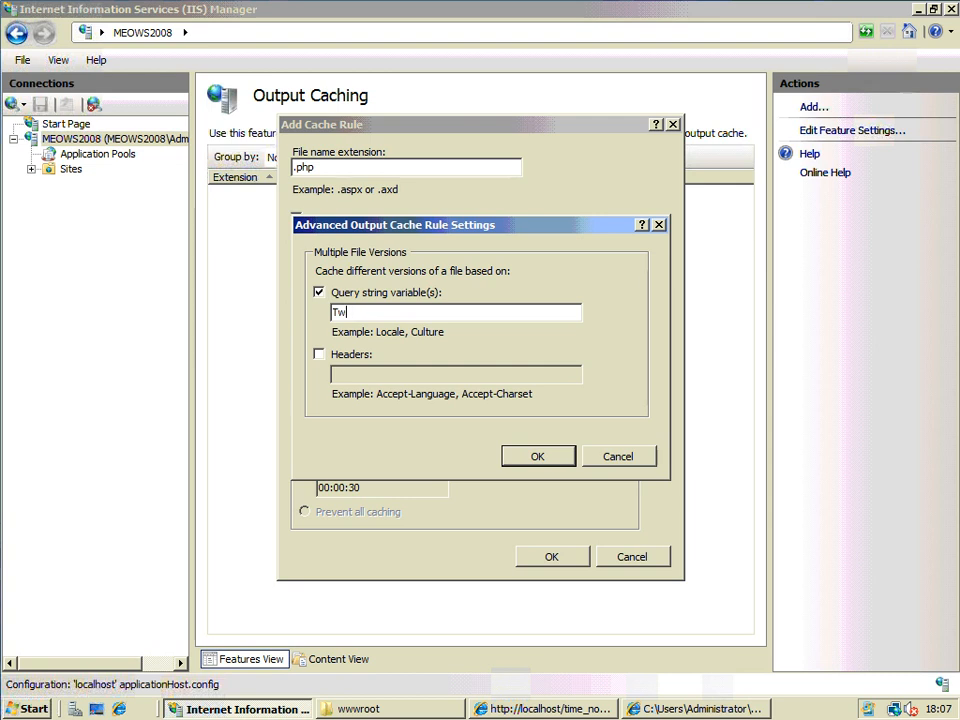
text(owm)
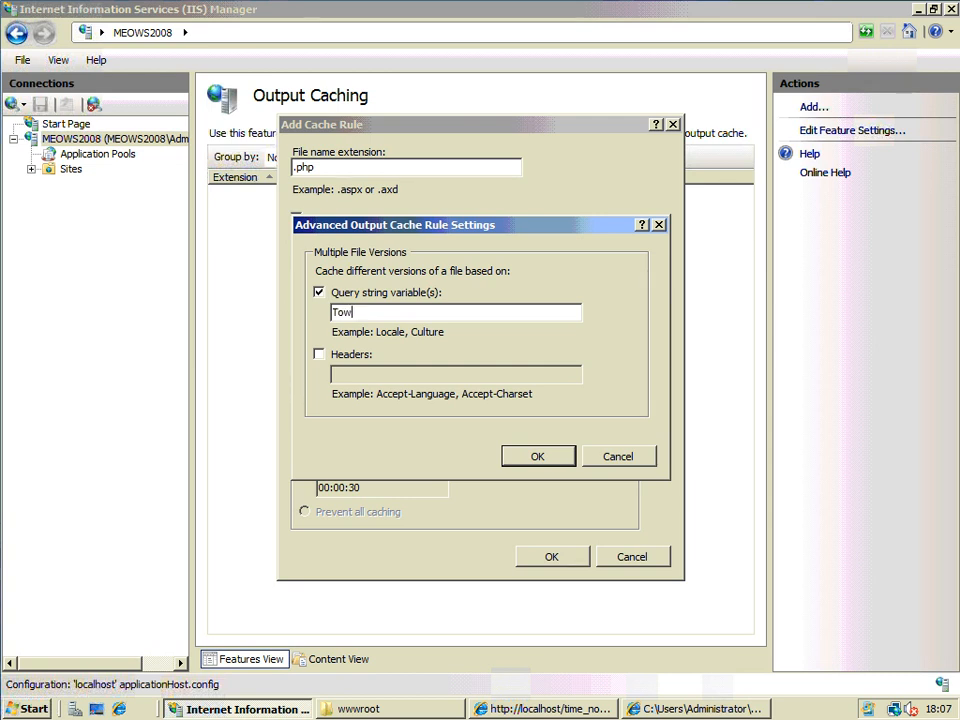
key(BackSpace)
text(n)
key(BackSpace)
key(BackSpace)
key(BackSpace)
key(BackSpace)
text(*)
click(421, 290)
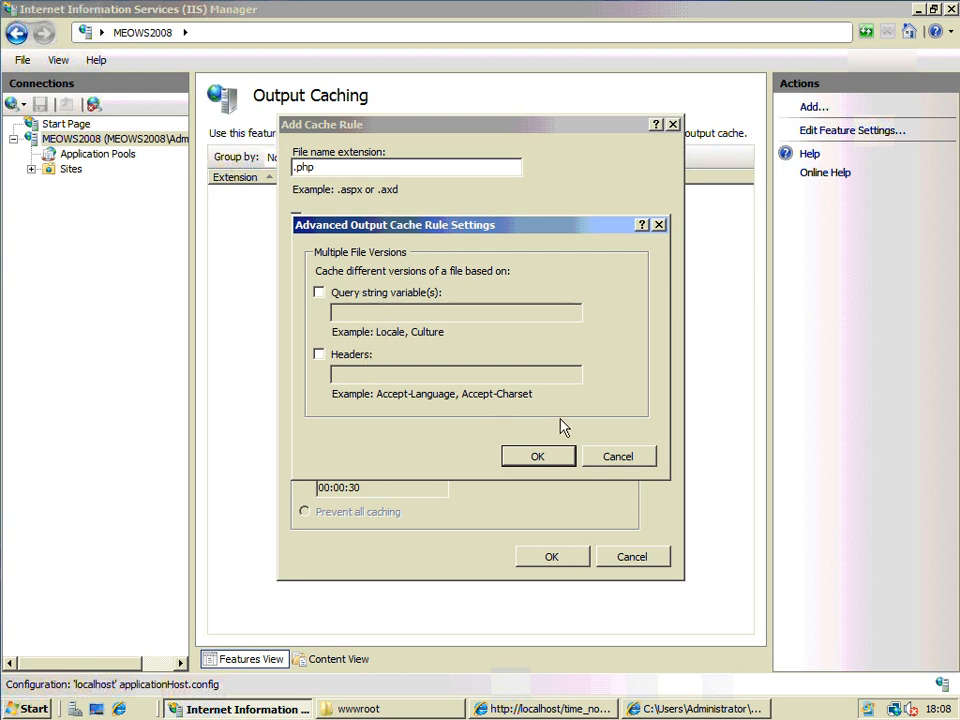
click(619, 456)
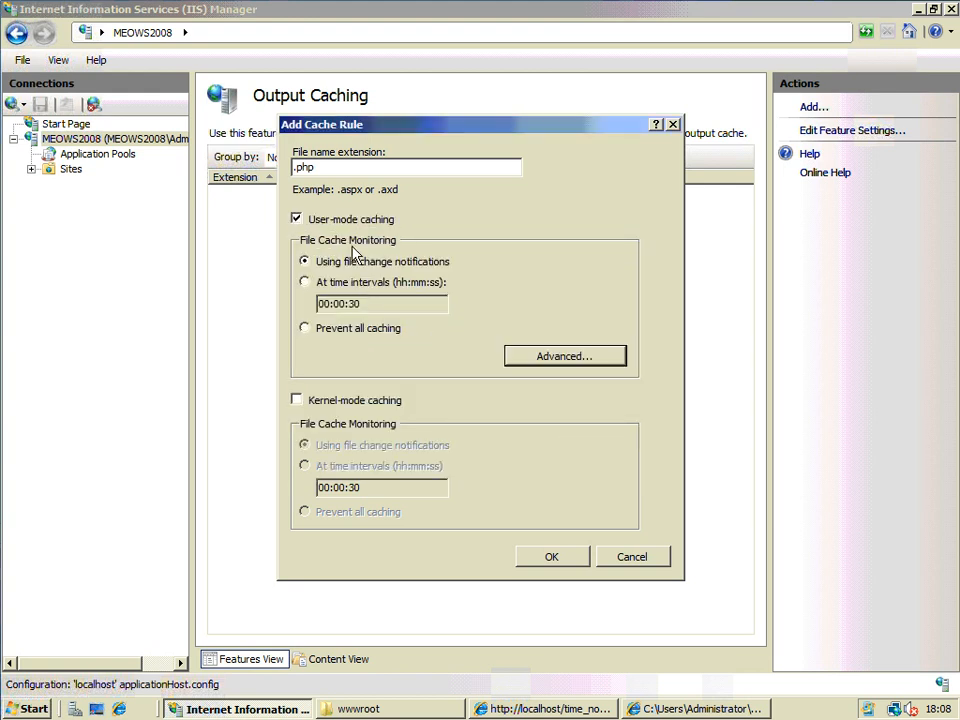
- Set the .php rule's user-mode file cache monitoring to time intervals of 00:00:10 and save the rule
click(331, 167)
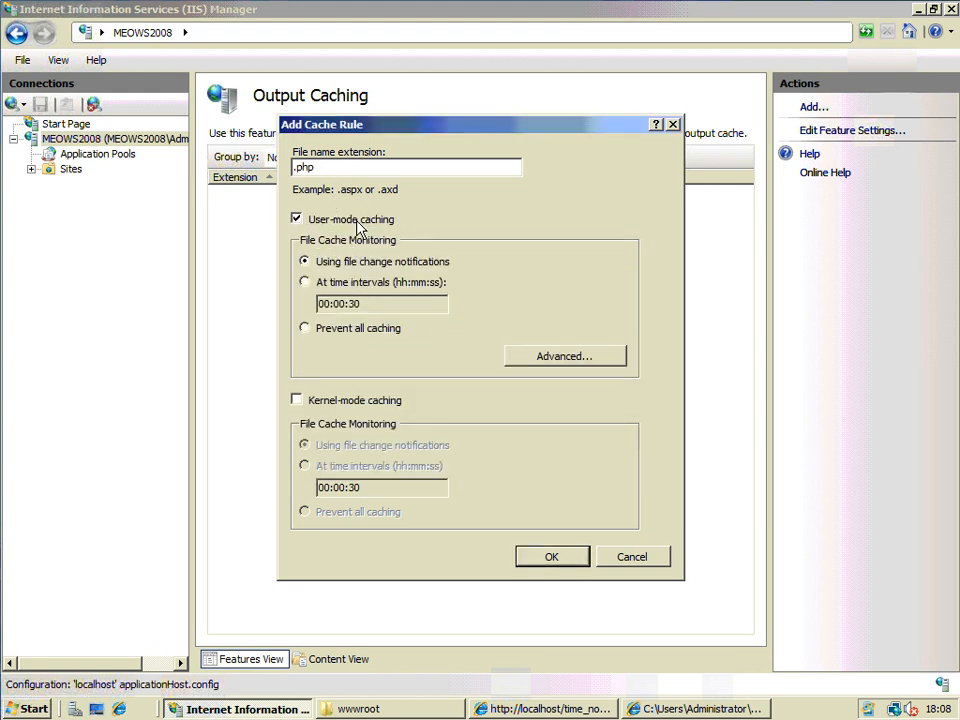
click(355, 285)
click(378, 305)
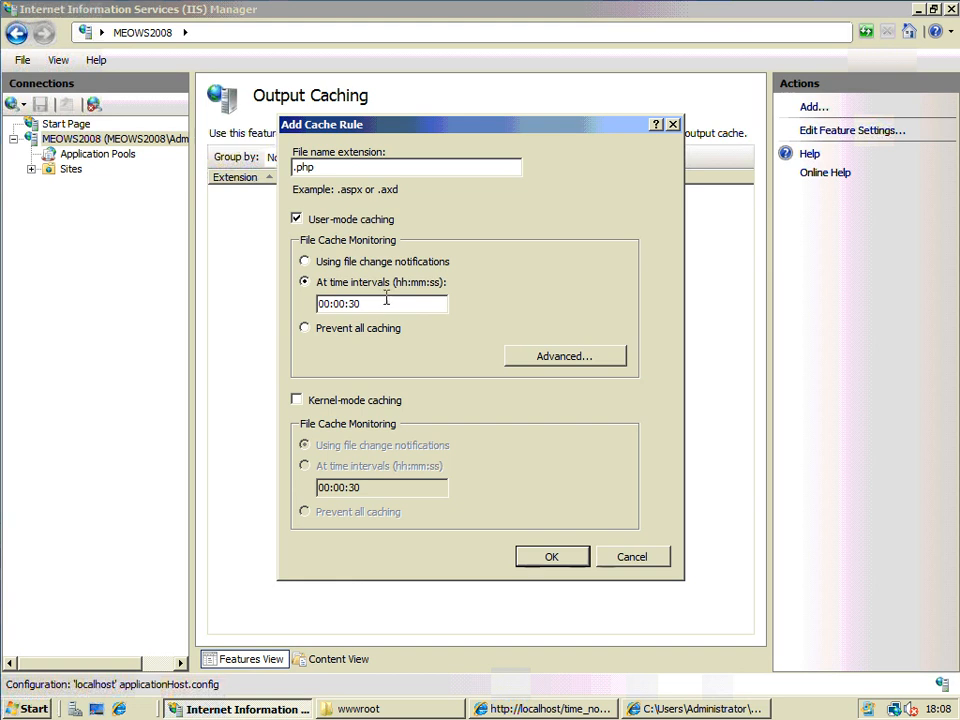
click(338, 266)
click(305, 282)
click(381, 304)
key(BackSpace)
key(BackSpace)
text(10)
click(551, 562)
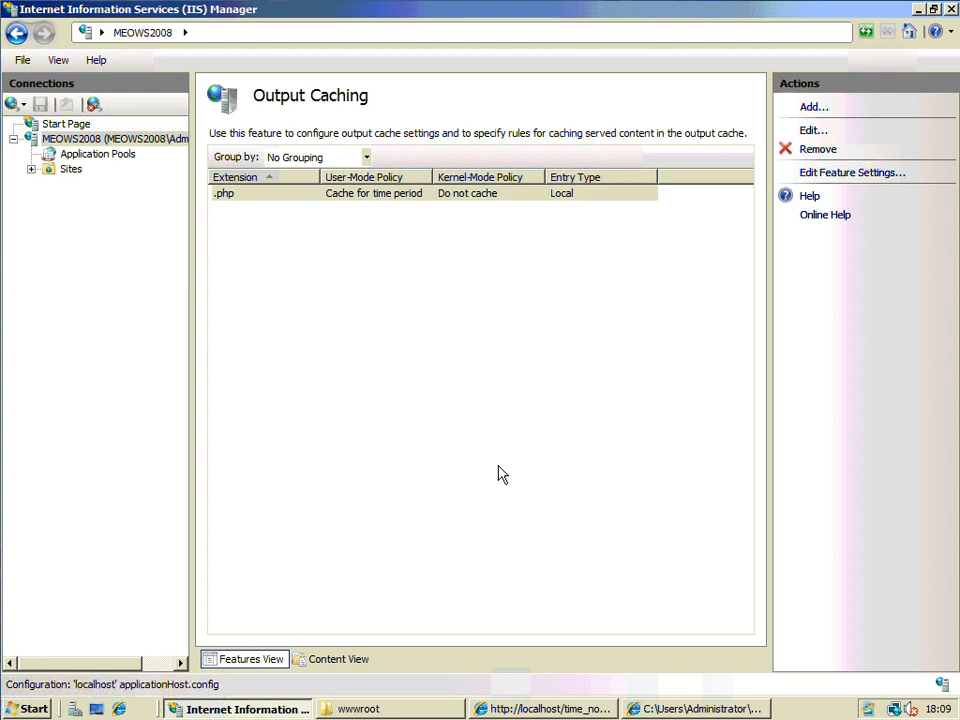
- Switch to Internet Explorer and reload time_nocache.php repeatedly to examine how long its time stays cached
click(573, 709)
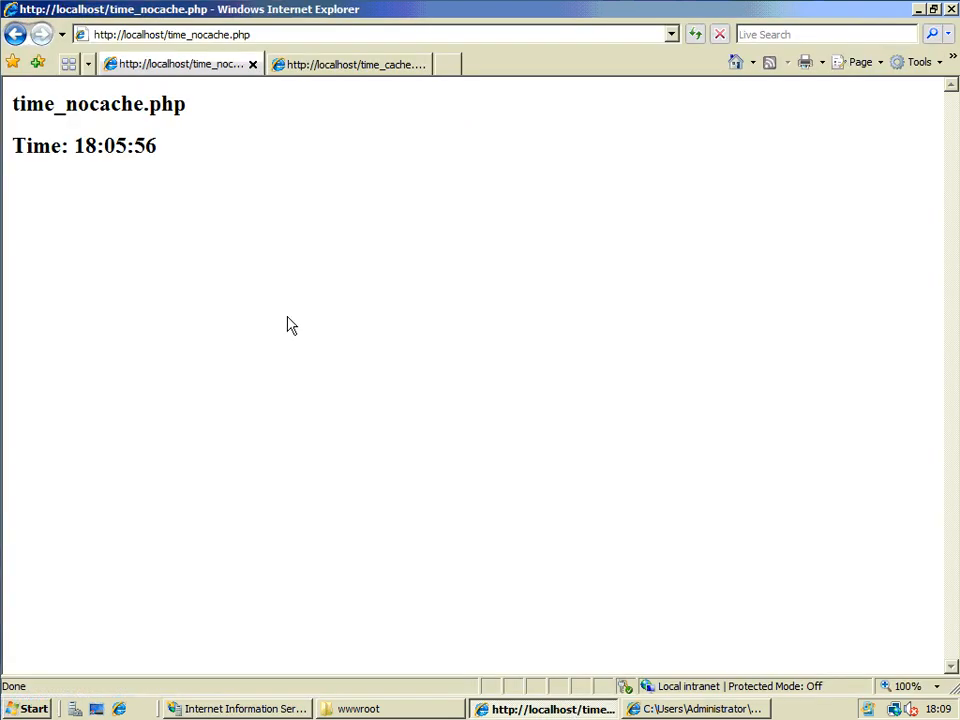
click(696, 38)
click(696, 38)
click(696, 38)
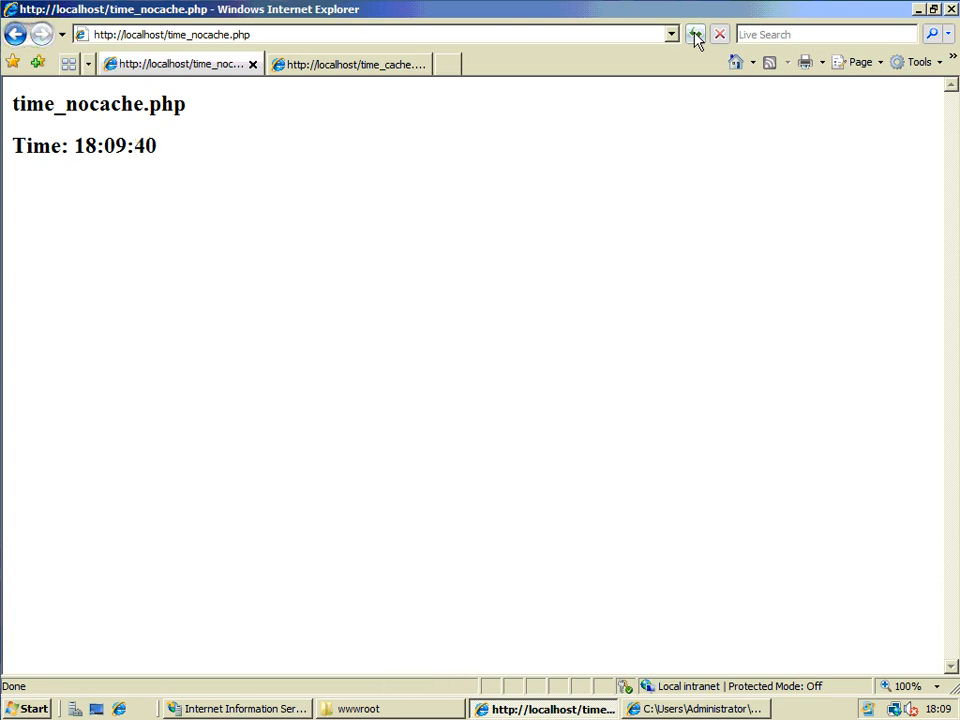
click(696, 38)
click(696, 38)
click(696, 38)
click(696, 38)
click(696, 38)
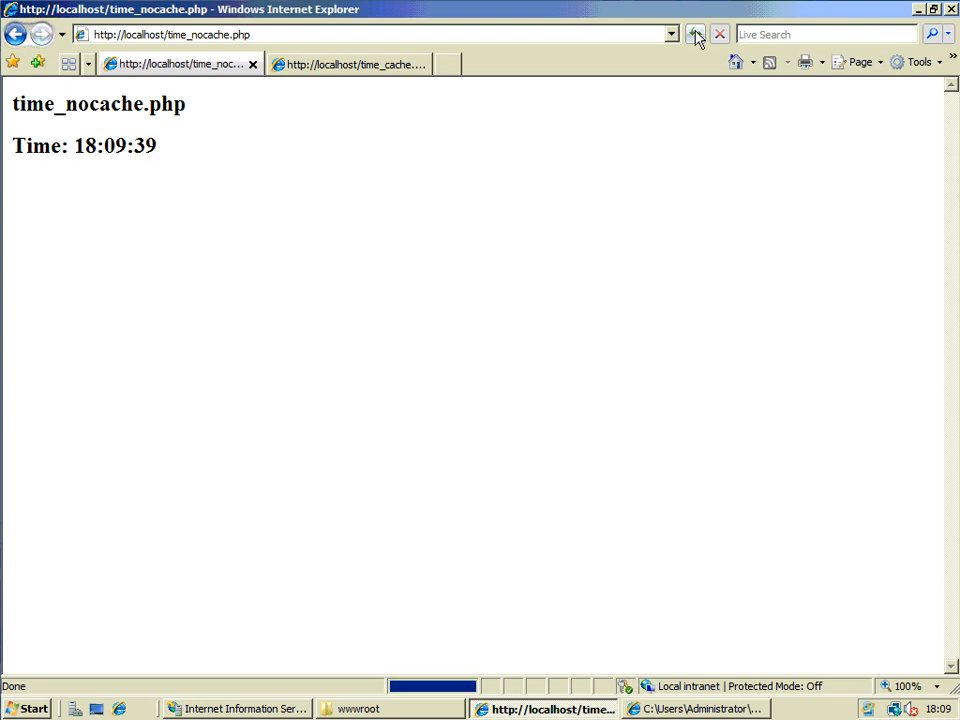
click(696, 38)
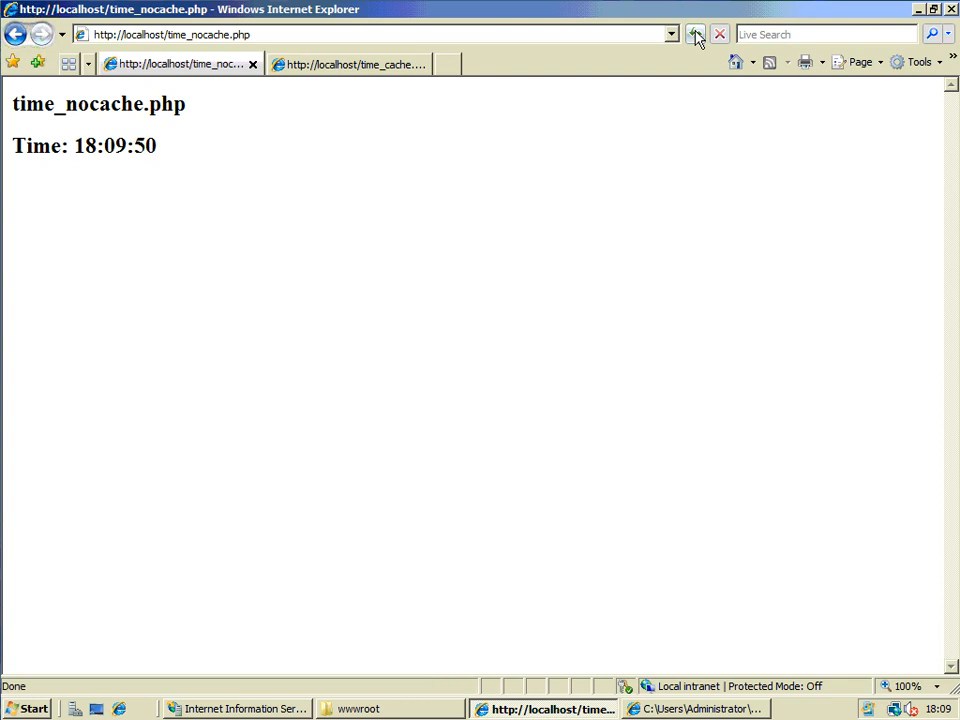
click(696, 38)
click(696, 38)
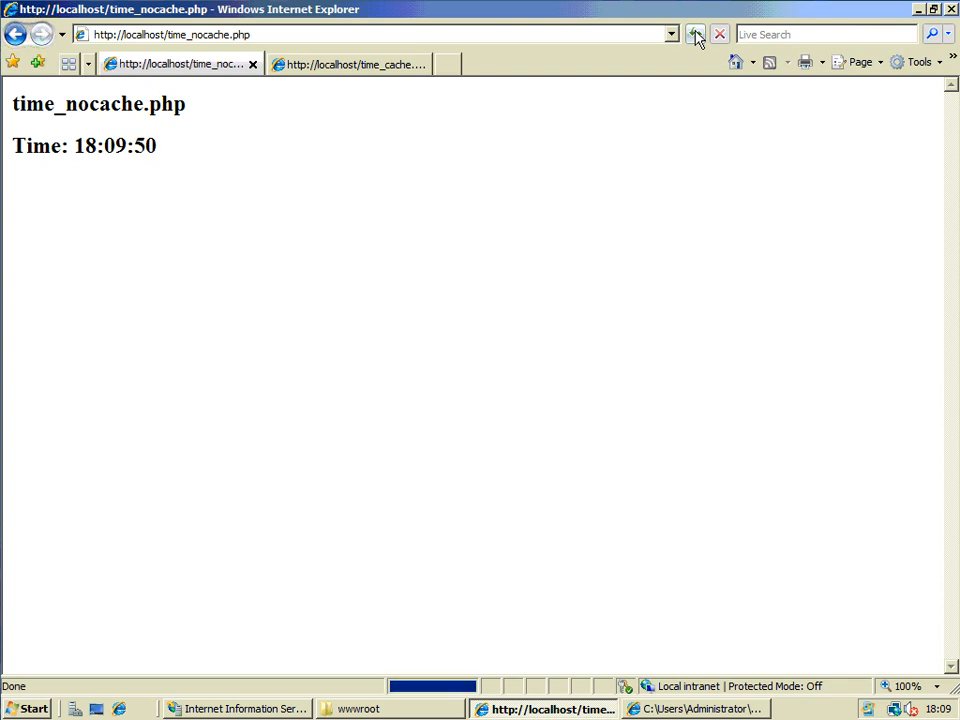
click(696, 38)
click(696, 38)
click(696, 38)
click(696, 38)
click(696, 38)
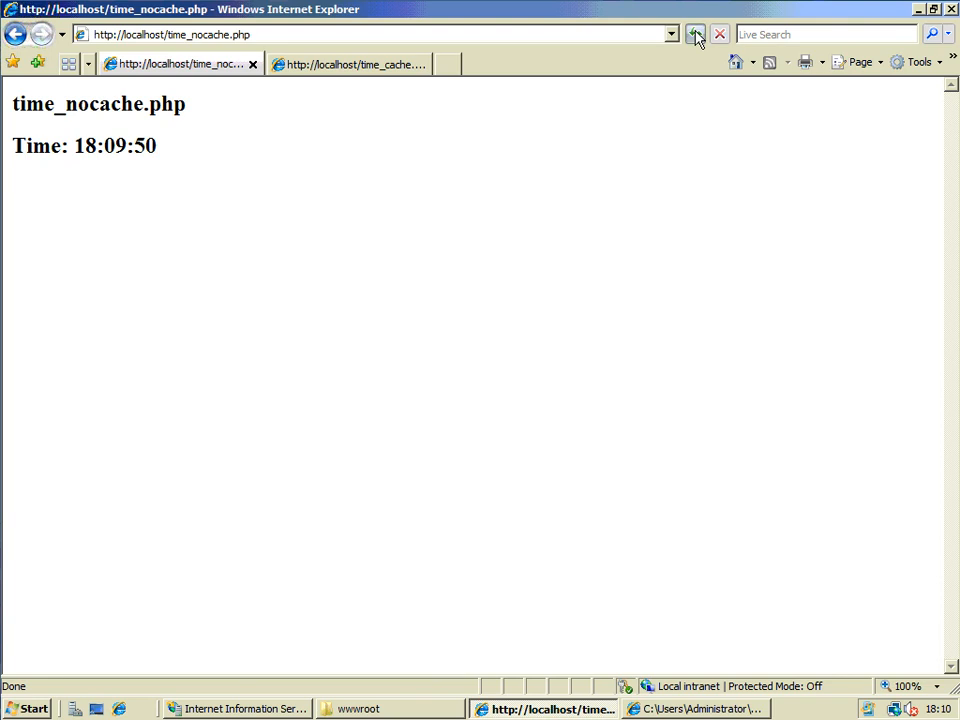
click(696, 38)
click(696, 38)
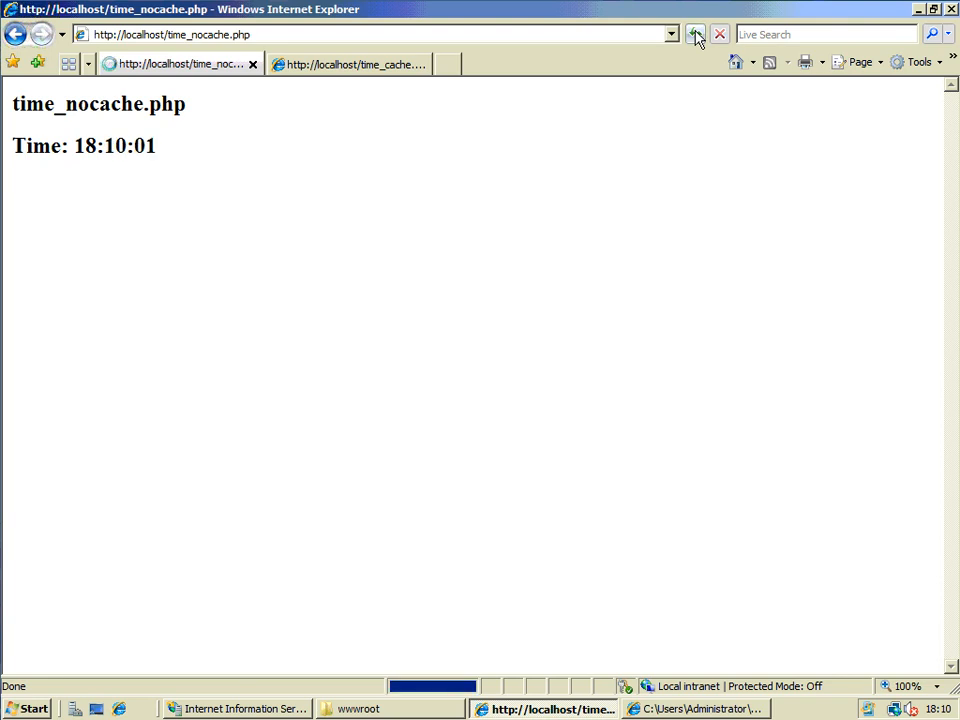
click(696, 36)
- Bring up time_cache.php and reload it repeatedly to examine how the new cache rule affects its time
click(373, 70)
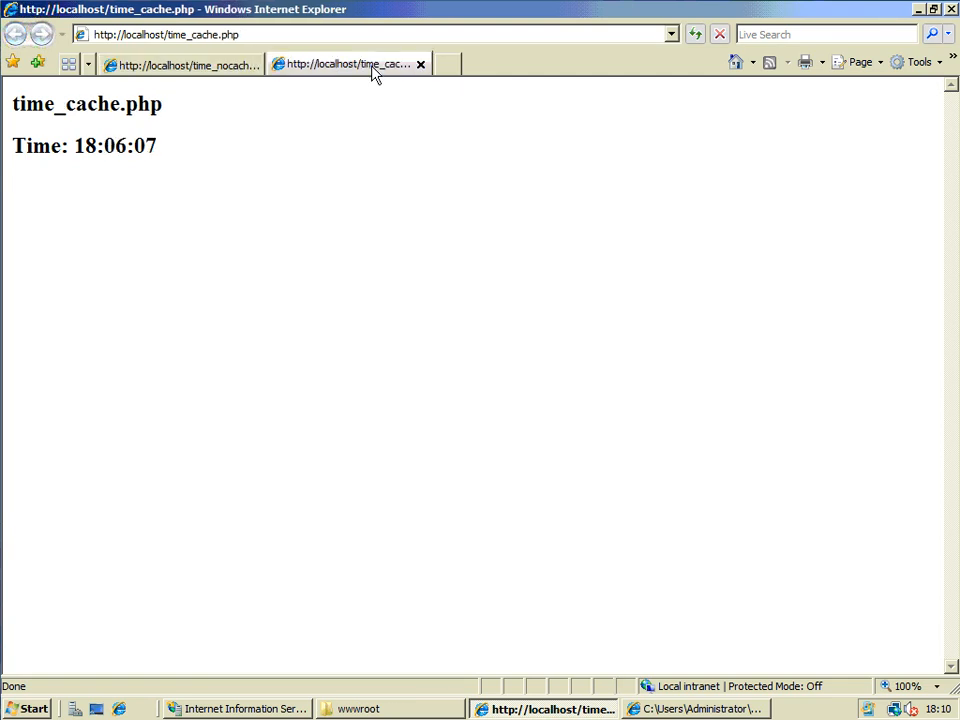
click(695, 37)
click(695, 38)
click(695, 38)
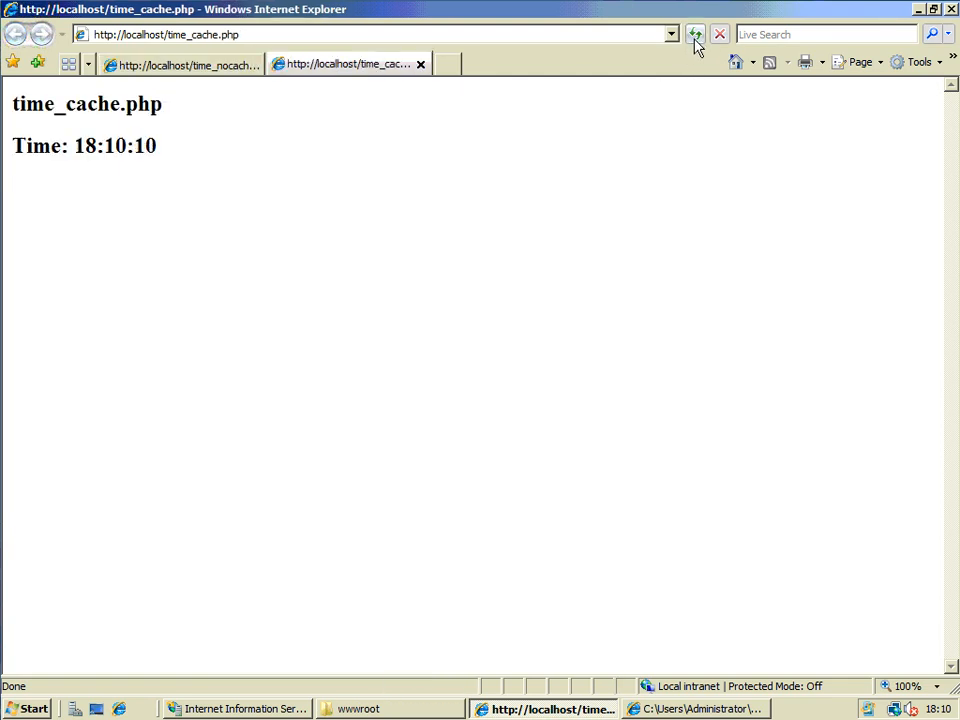
click(695, 38)
click(695, 38)
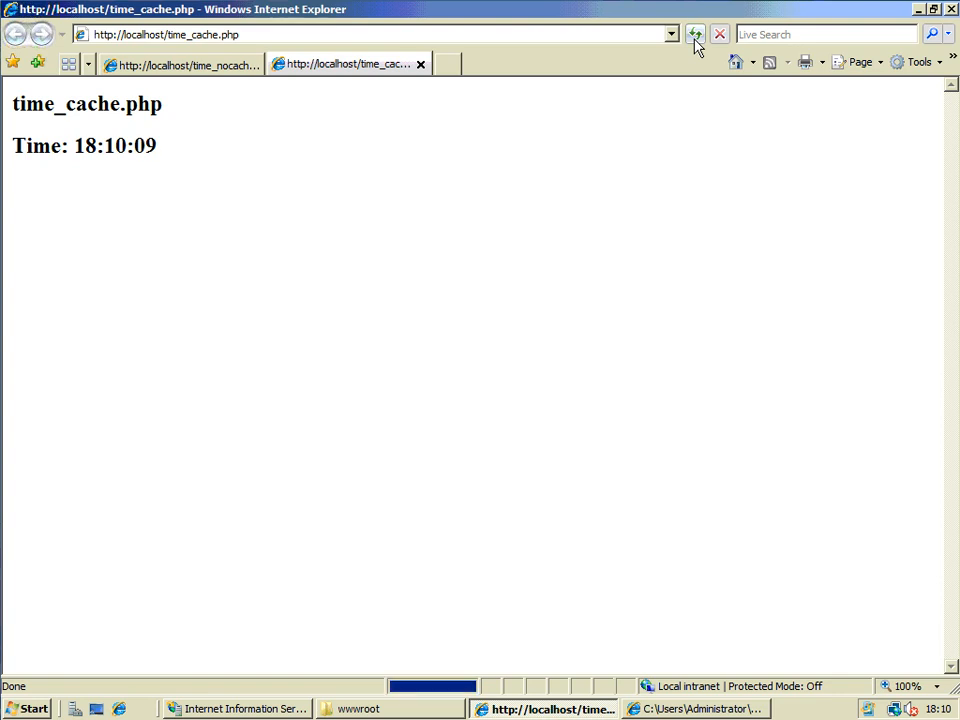
click(695, 38)
click(695, 38)
click(695, 38)
click(695, 38)
click(695, 38)
click(695, 38)
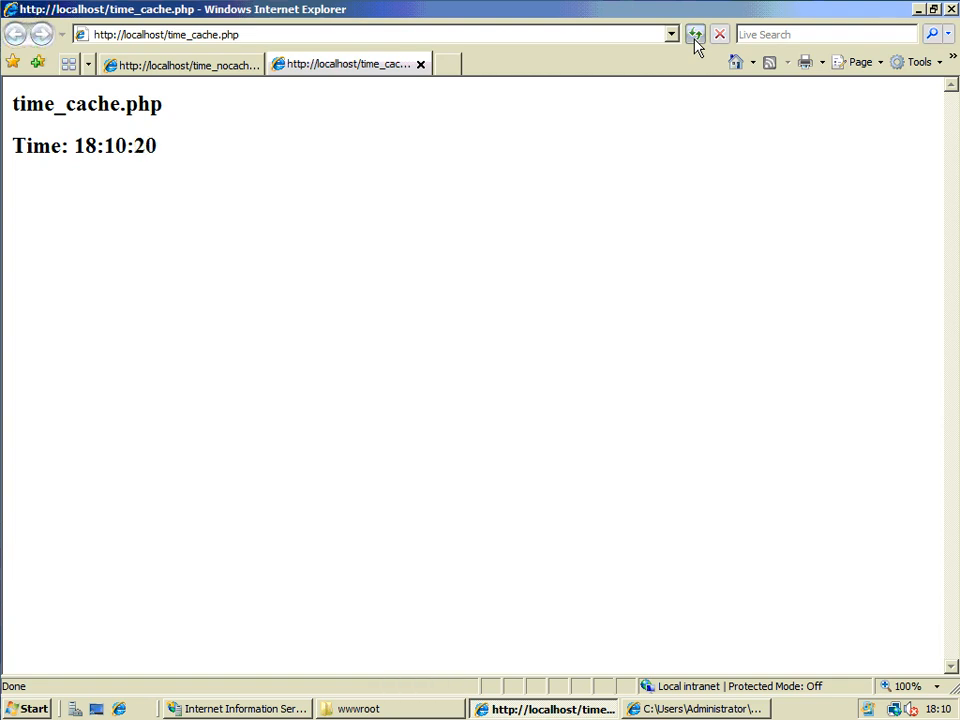
click(695, 38)
click(695, 38)
click(695, 38)
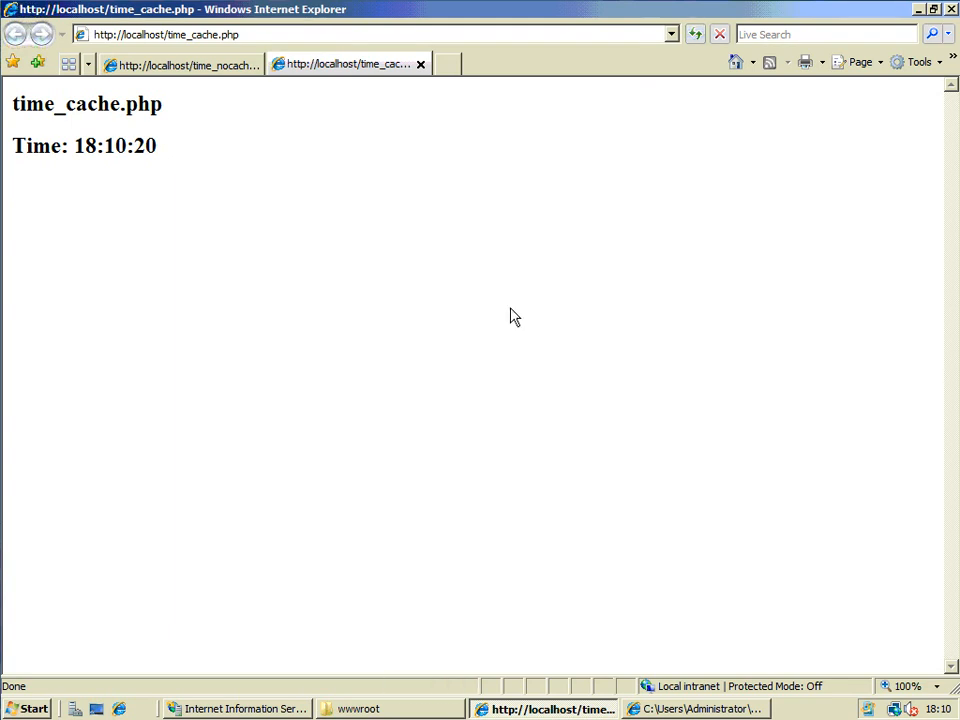